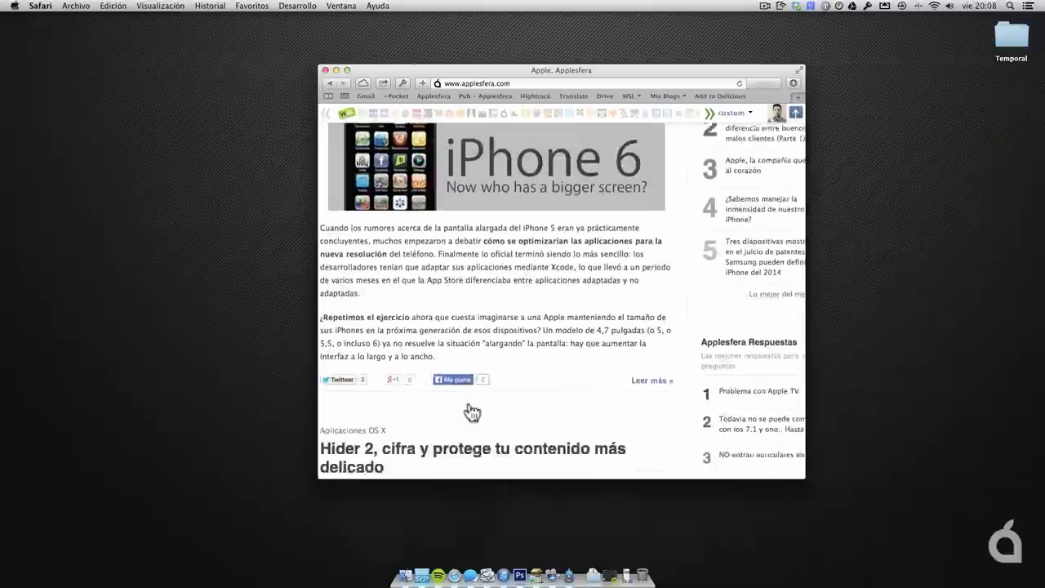
Enlarge the Safari window to fit the full width of the Applesfera page, look over the page and close the window.
scroll(665, 350, up, 5)
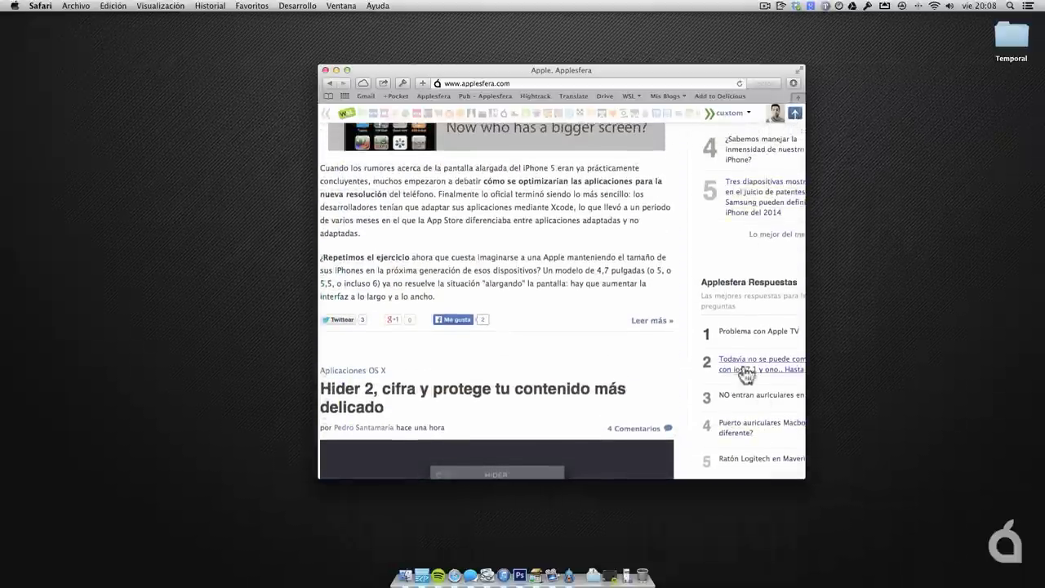
scroll(740, 311, up, 15)
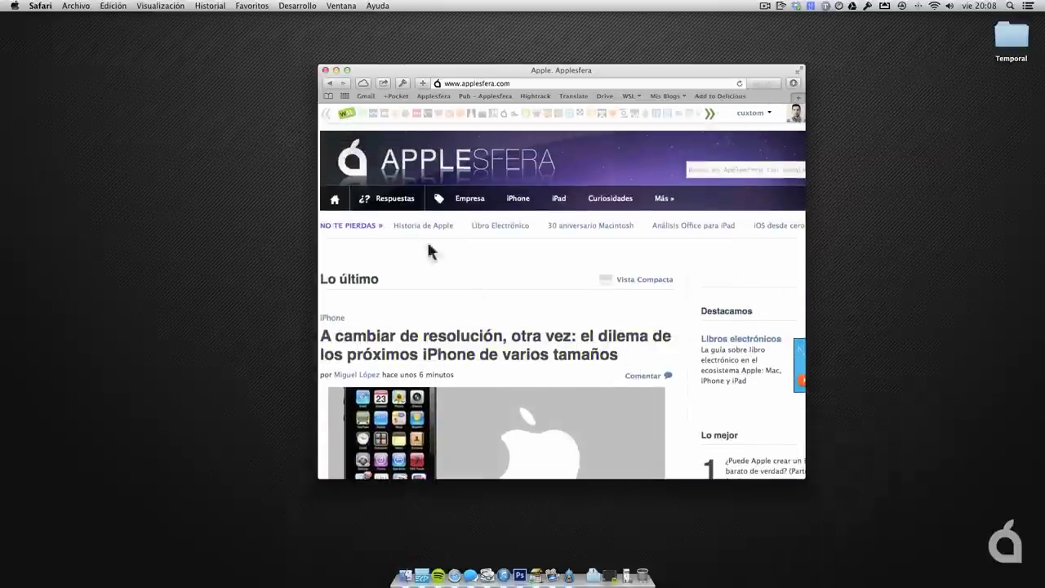
click(347, 70)
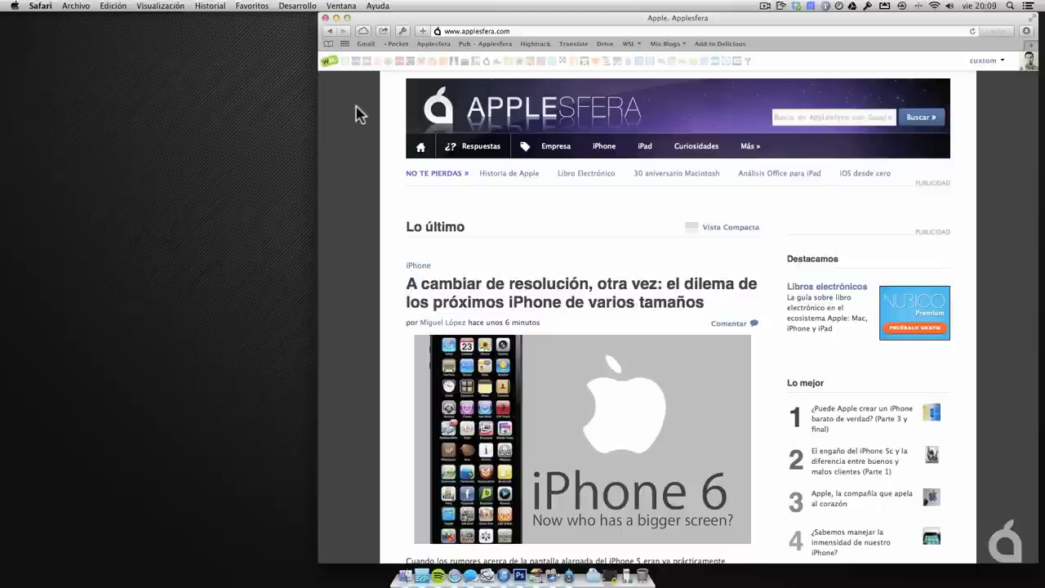
scroll(415, 265, down, 8)
scroll(415, 260, down, 8)
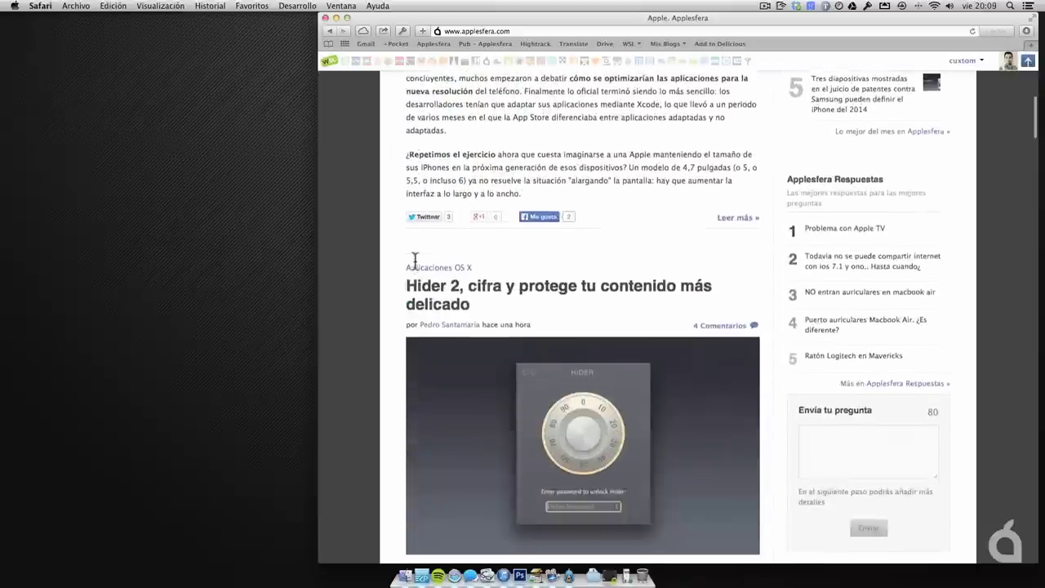
scroll(415, 259, up, 10)
scroll(415, 259, up, 6)
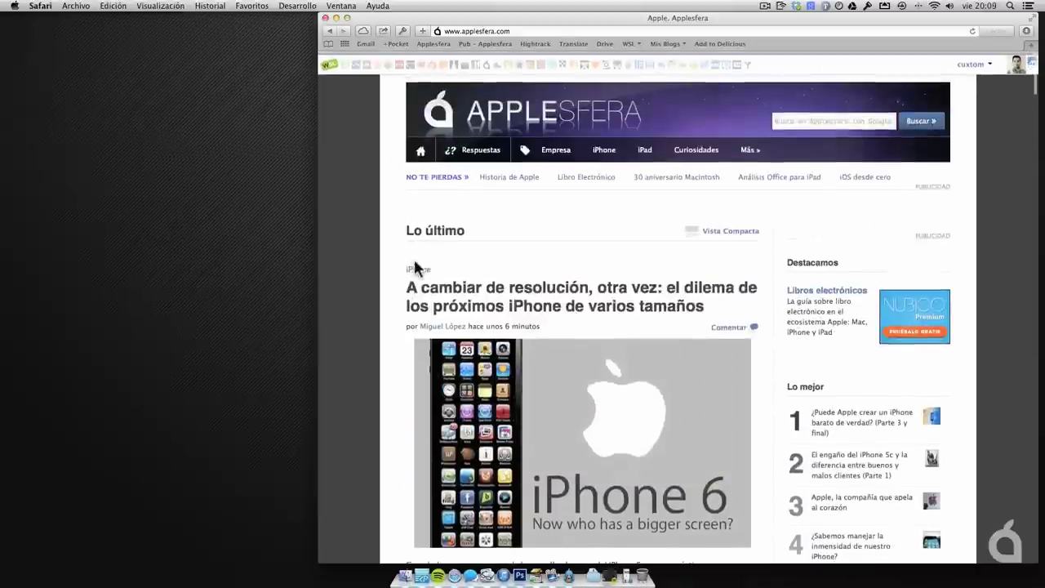
click(325, 18)
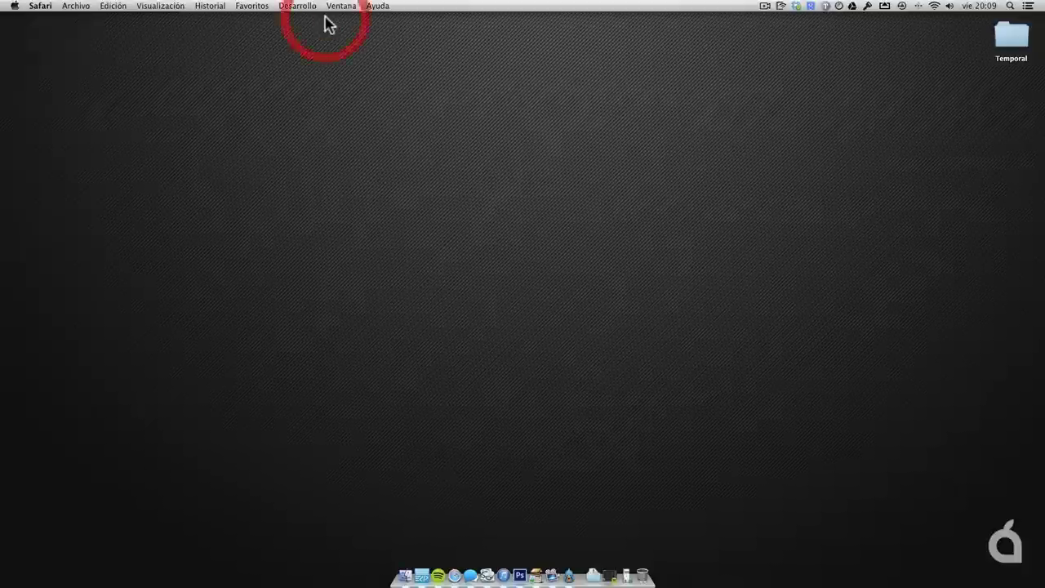
Open a Finder window of the Escritorio folder, shrink it and zoom it to fit its whole sidebar.
click(405, 576)
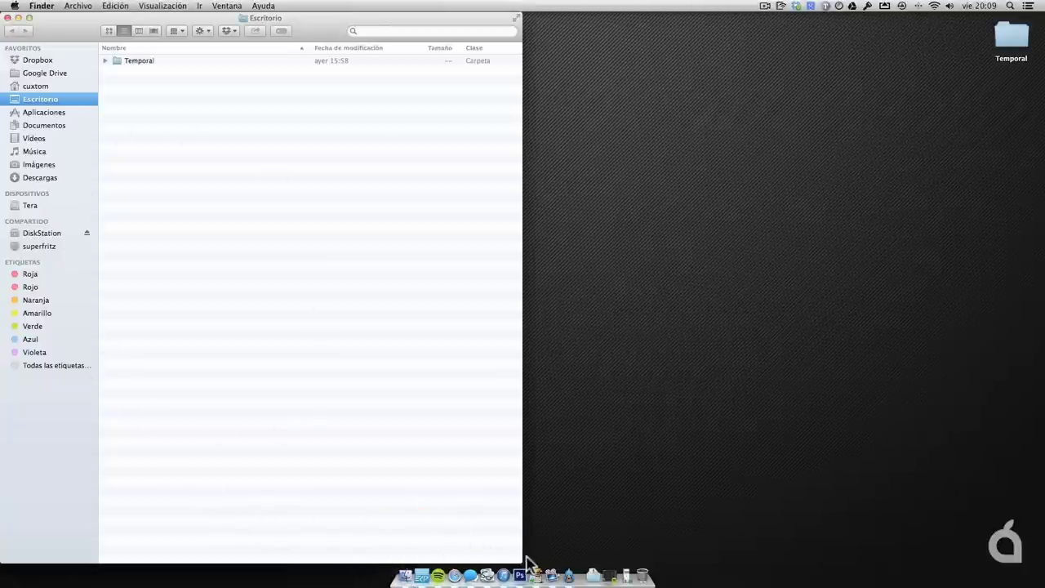
drag(523, 561, 438, 218)
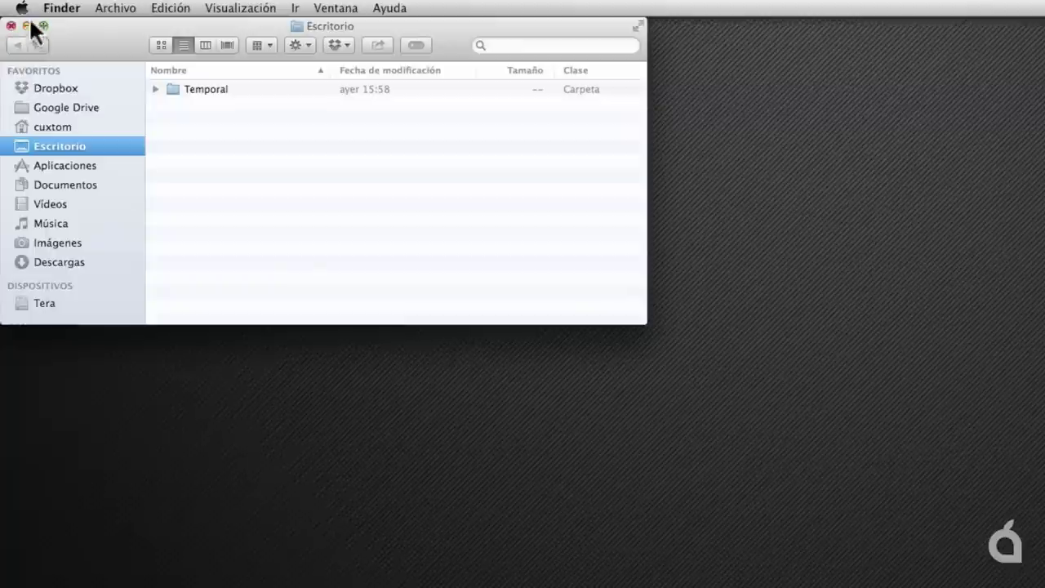
click(43, 24)
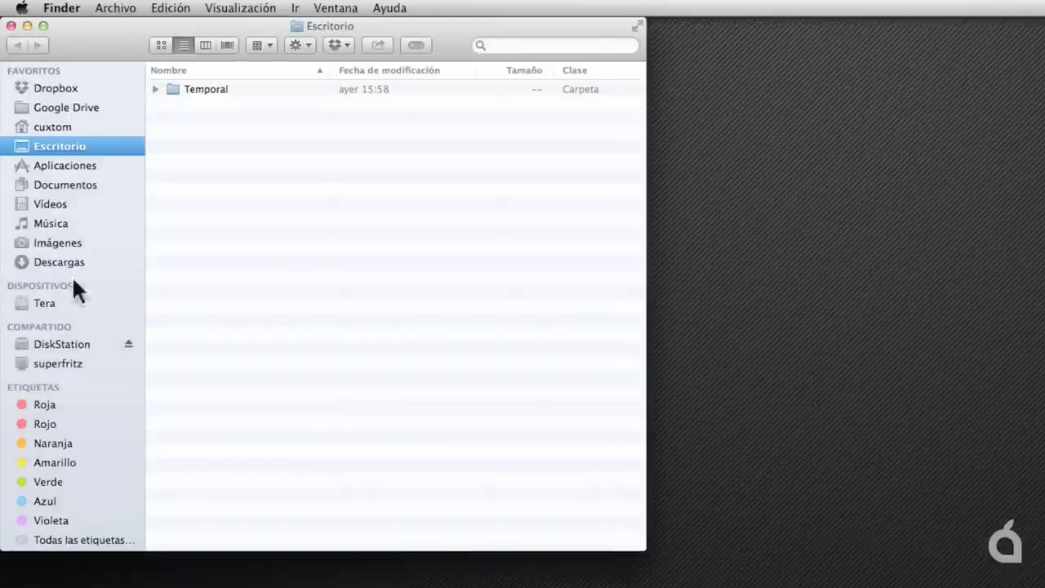
scroll(82, 534, down, 1)
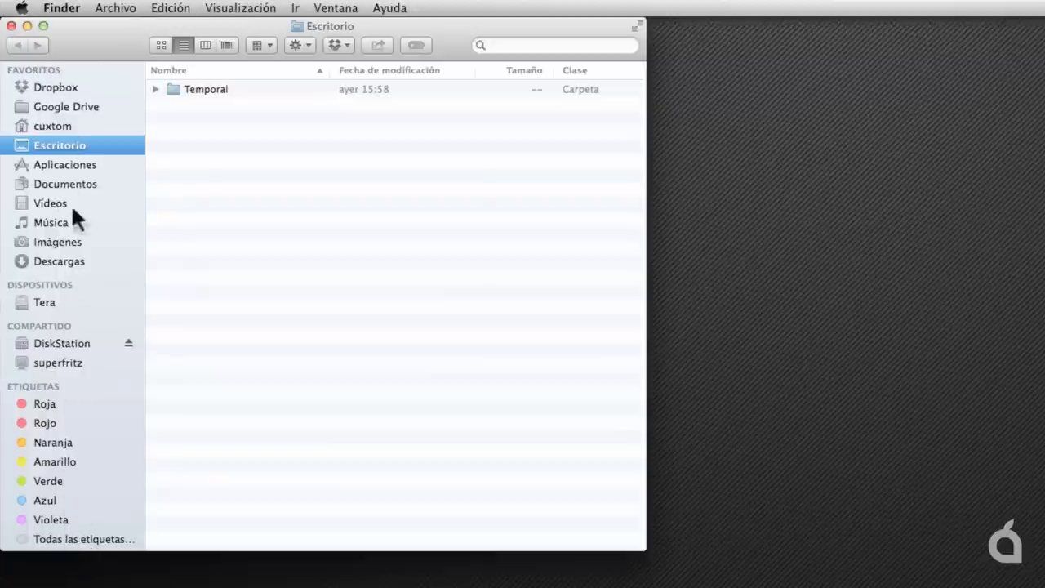
scroll(74, 72, up, 1)
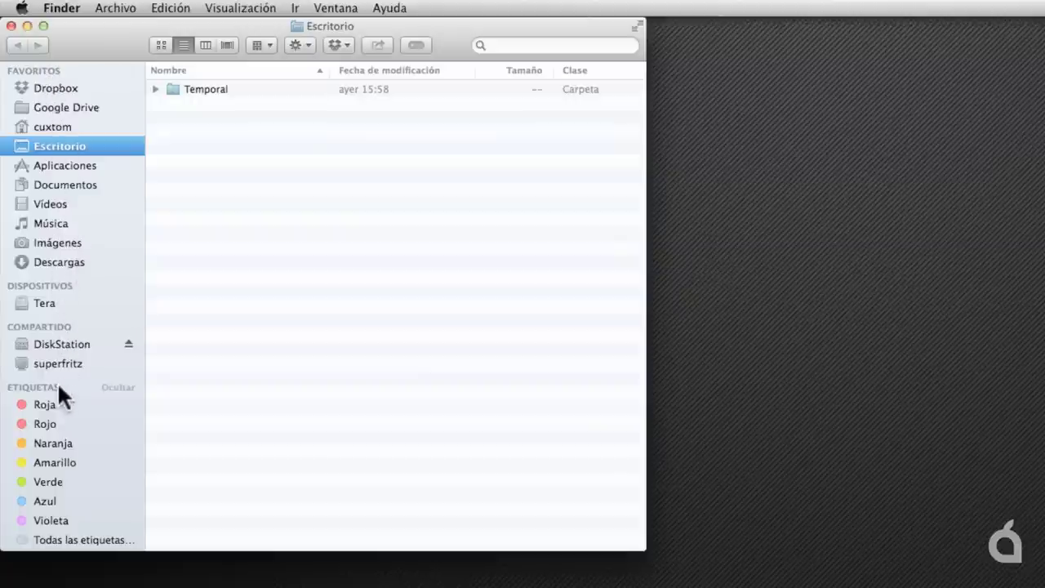
Hide the sidebar's Etiquetas items, refit the Finder window to its shorter contents and move it away from the screen corner.
click(117, 387)
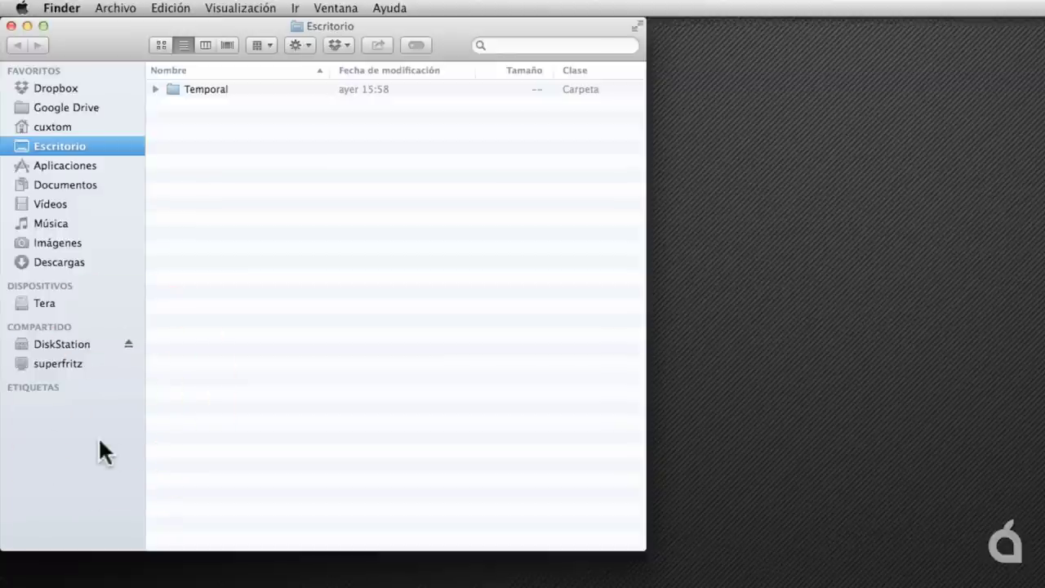
click(43, 26)
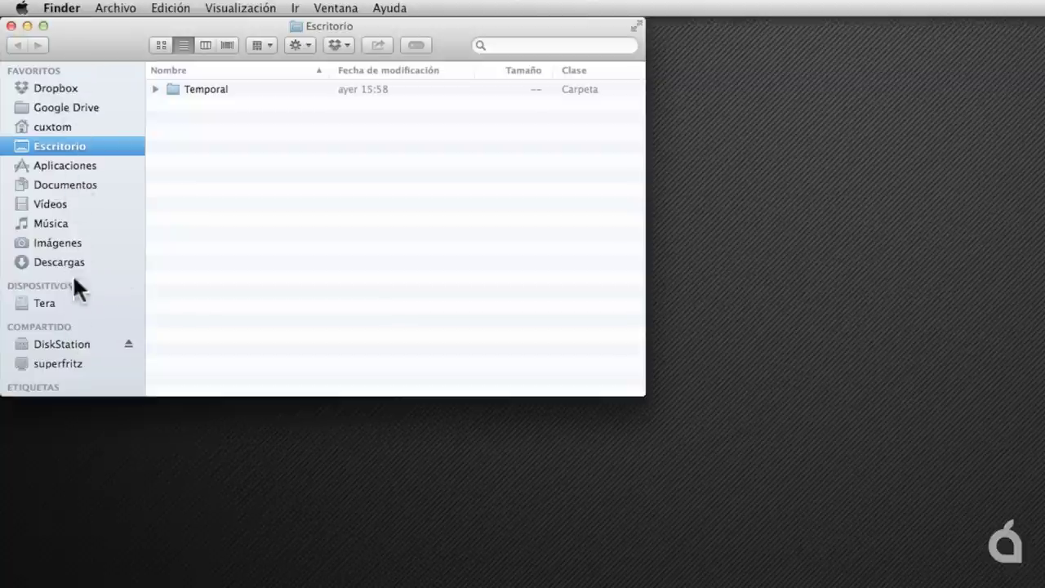
drag(72, 23, 276, 91)
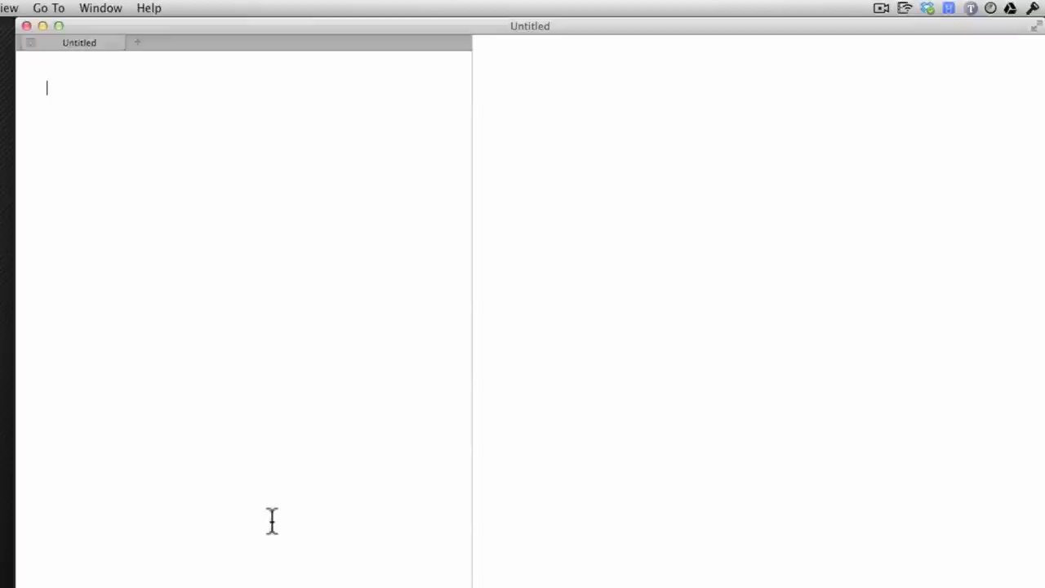
In LightPaper, write "Hola" in the empty untitled document.
text(Hp)
key(BackSpace)
text(ola)
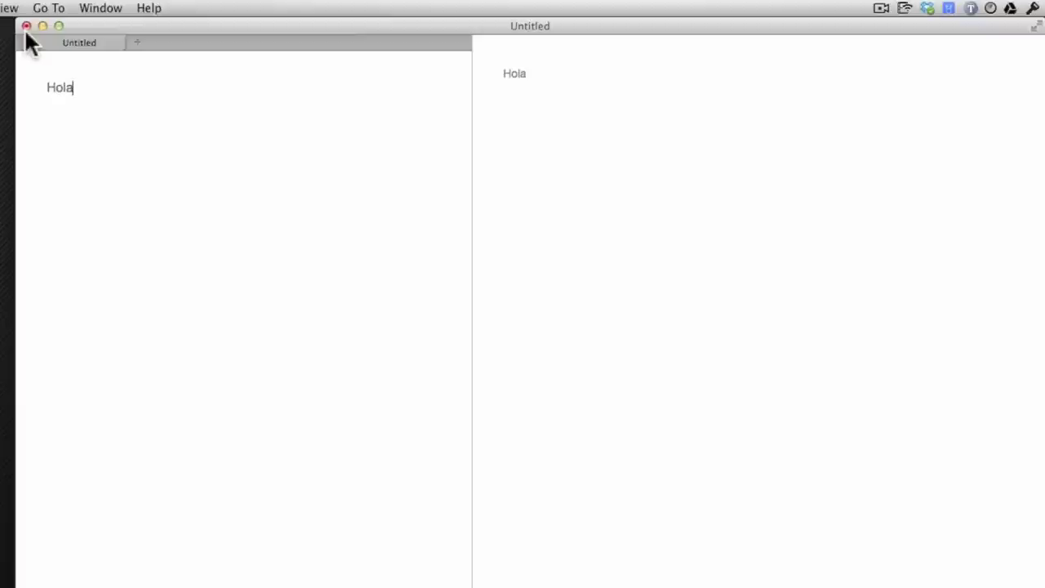
Save the document as Untitled in Markdown format in the Post folder and close its window.
click(26, 26)
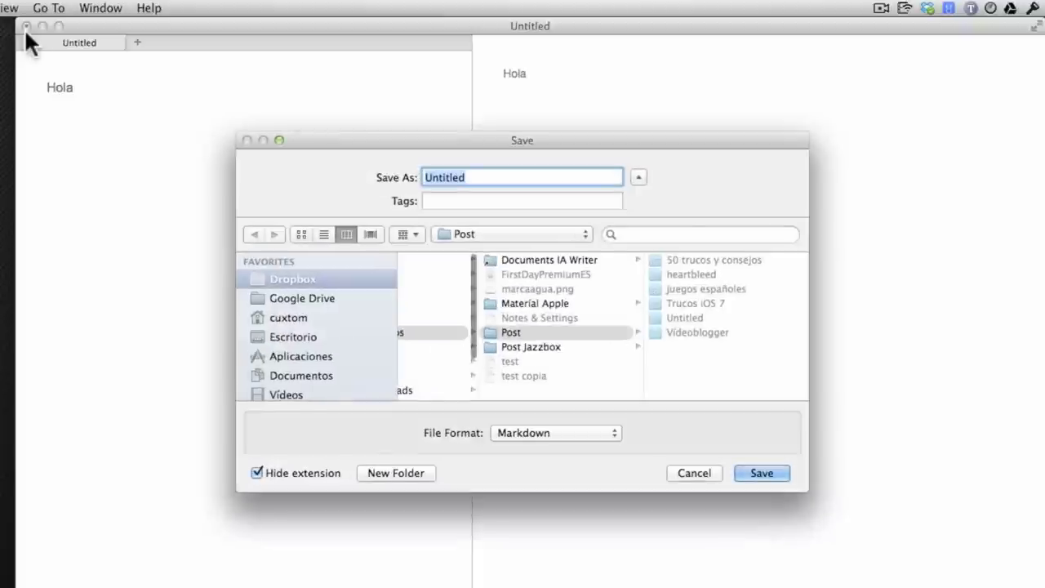
key(Return)
key(Return)
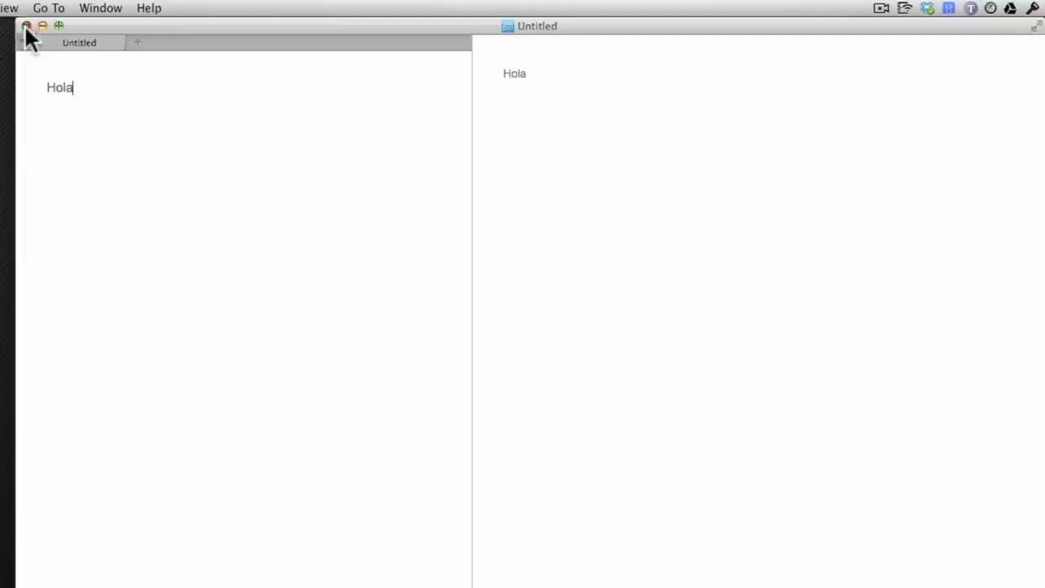
click(25, 27)
click(263, 236)
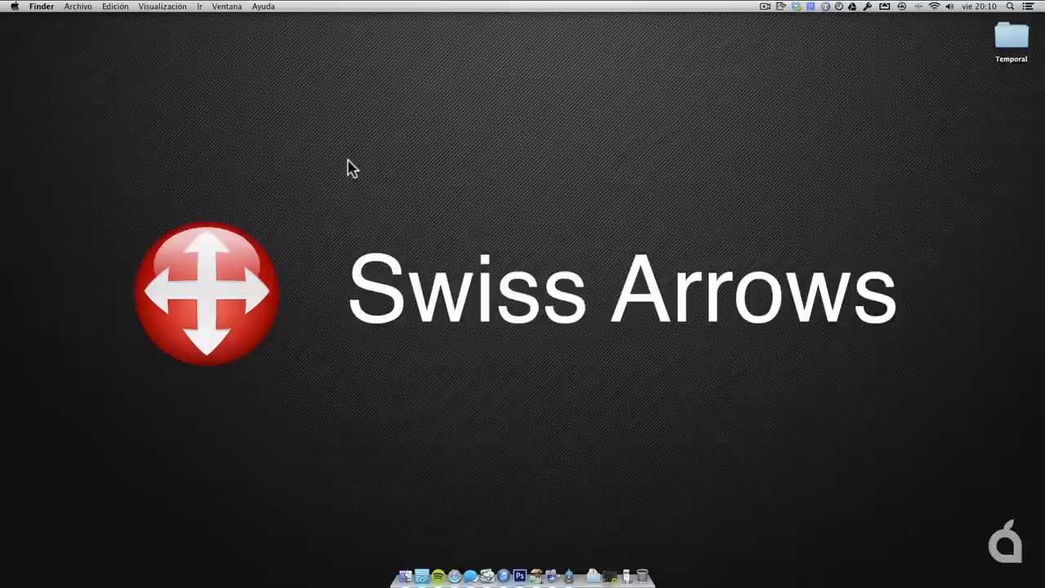
Find Swiss Arrows by searching for "sw" in the application launcher and start it.
key(alt+space)
text(sw)
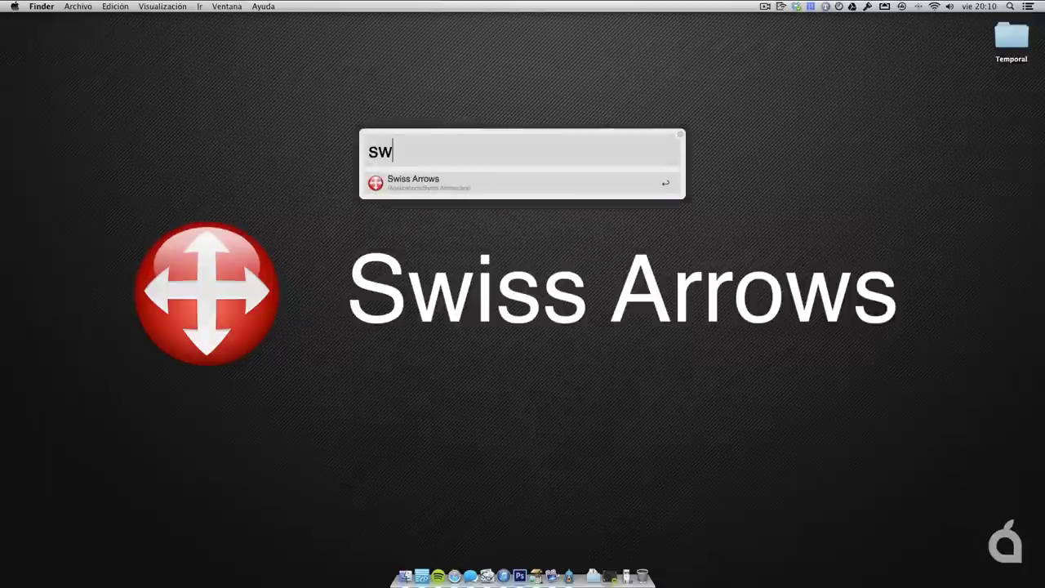
key(Return)
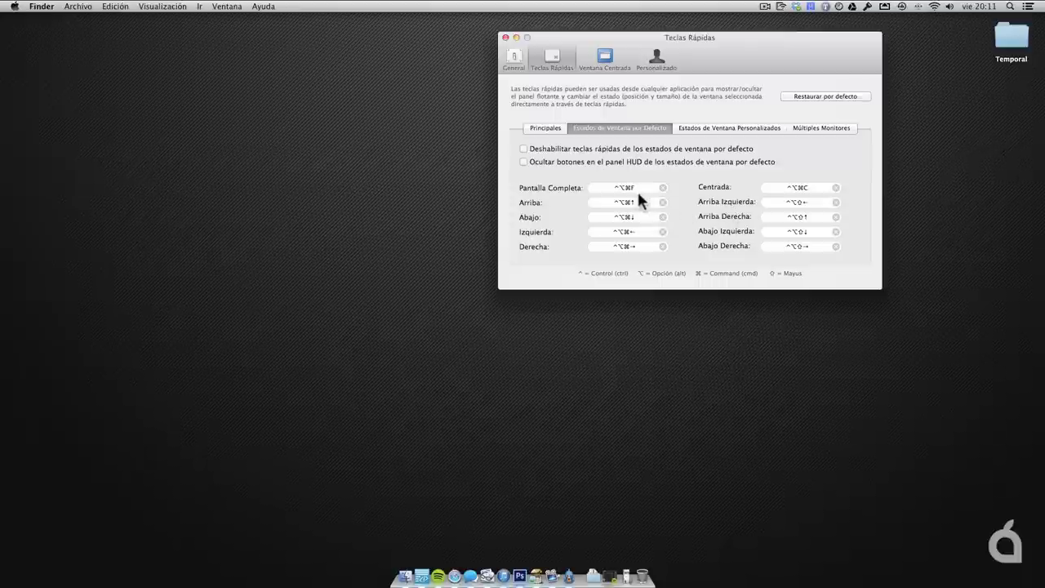
Review the Swiss Arrows shortcuts for custom window states and minimize its preferences window.
click(723, 129)
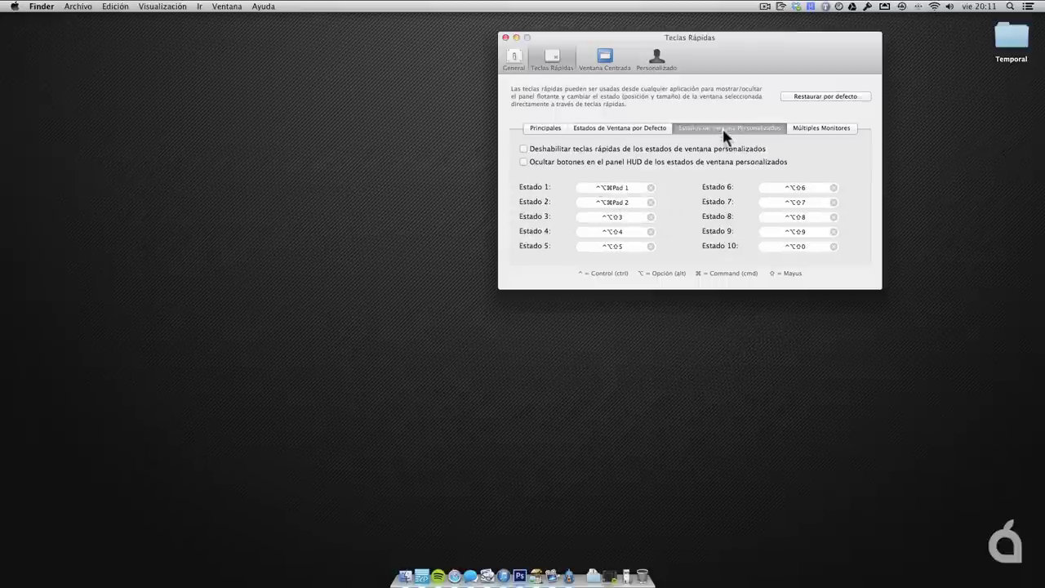
click(516, 37)
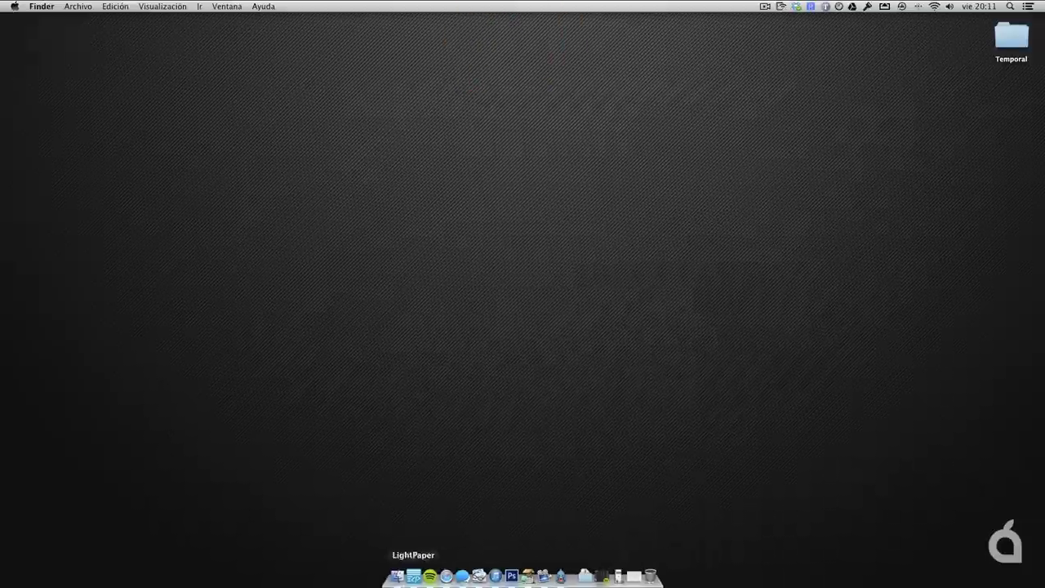
Open a Finder window, fit it to the full screen, left half, right half and left half again with Swiss Arrows, and close it.
click(397, 577)
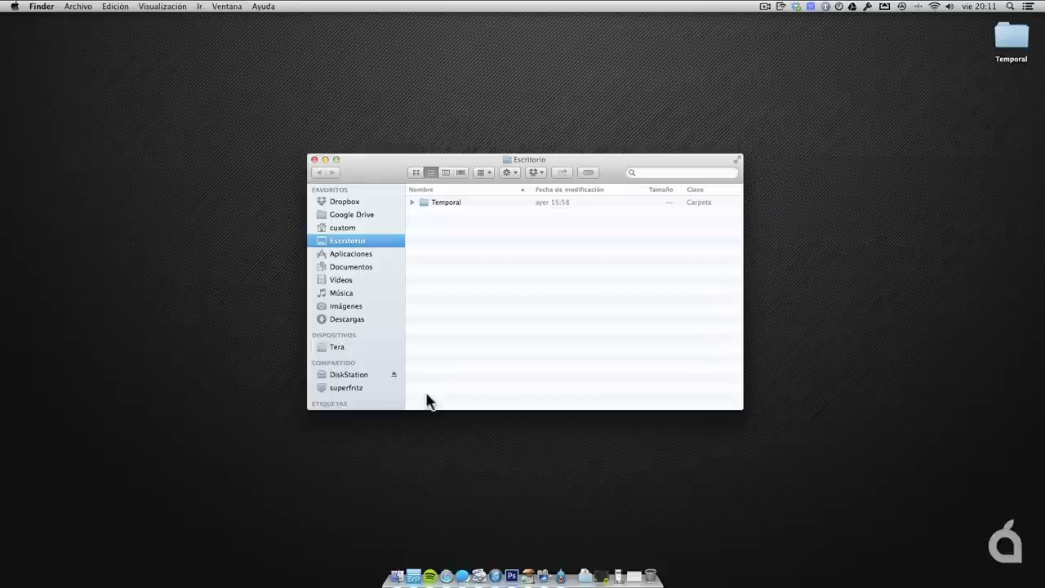
key(super+alt+f)
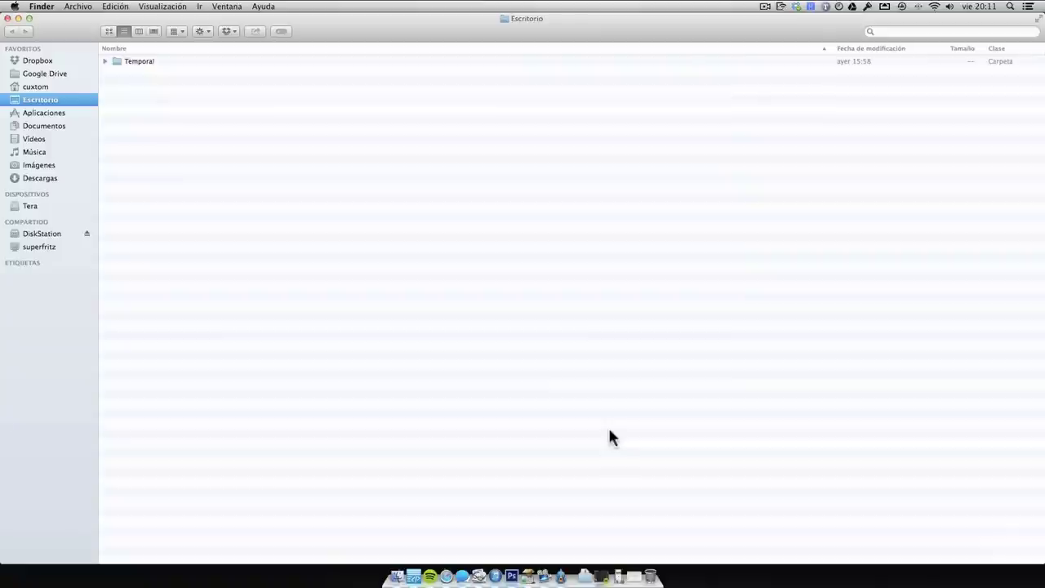
key(super+alt+Left)
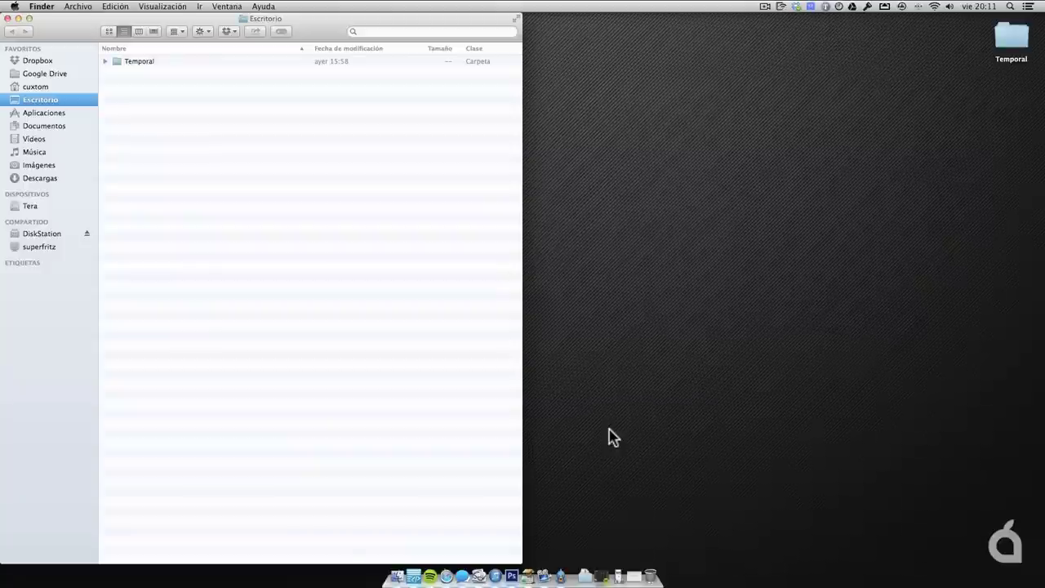
key(super+alt+Right)
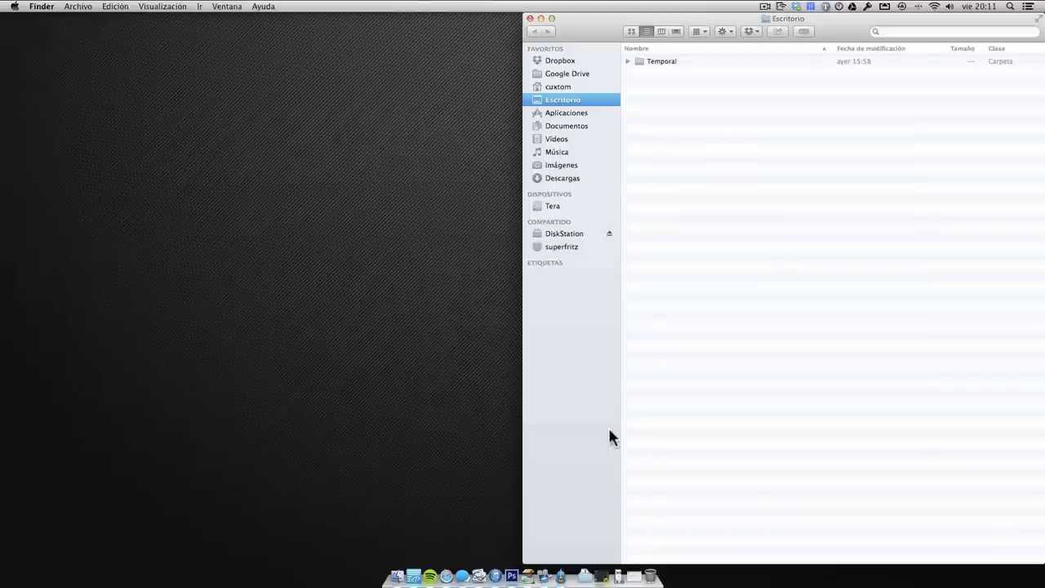
key(super+alt+Left)
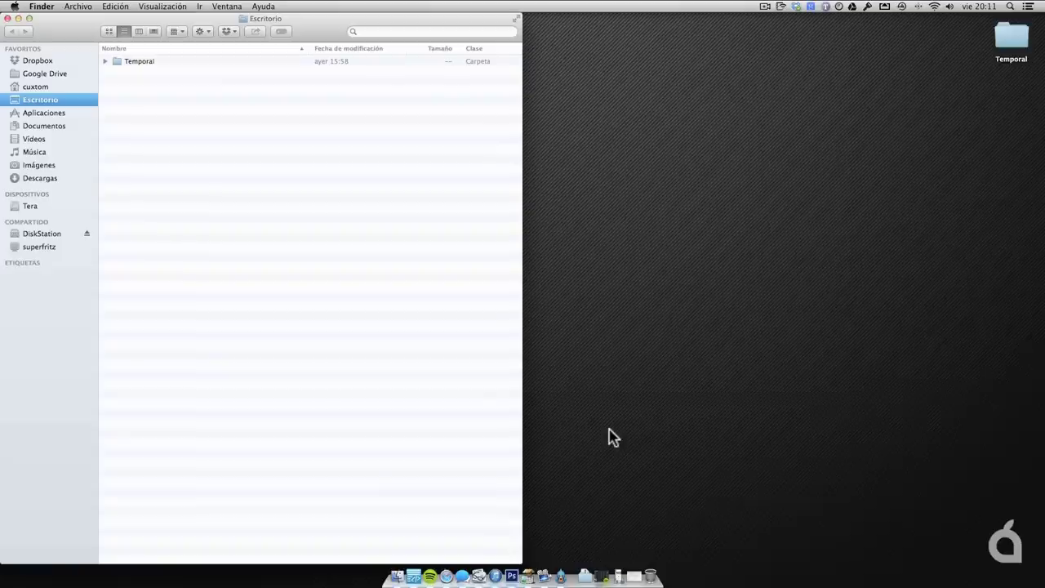
key(super+w)
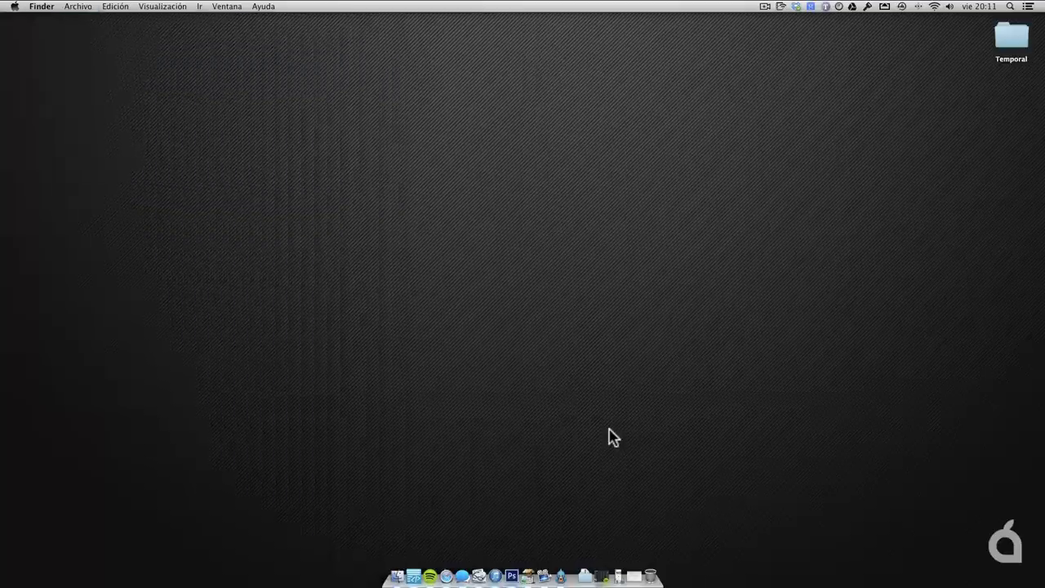